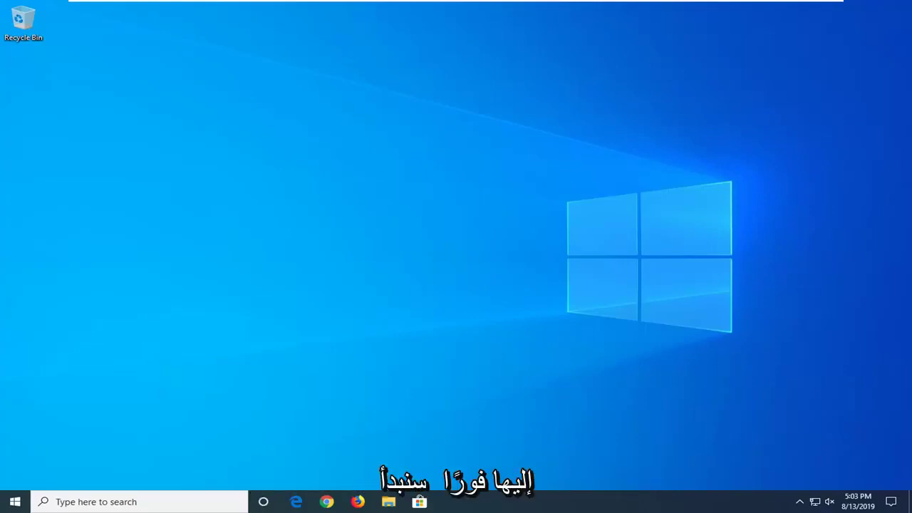
# - Load google.com in Chrome and maximize the browser window
pyautogui.click(329, 502)
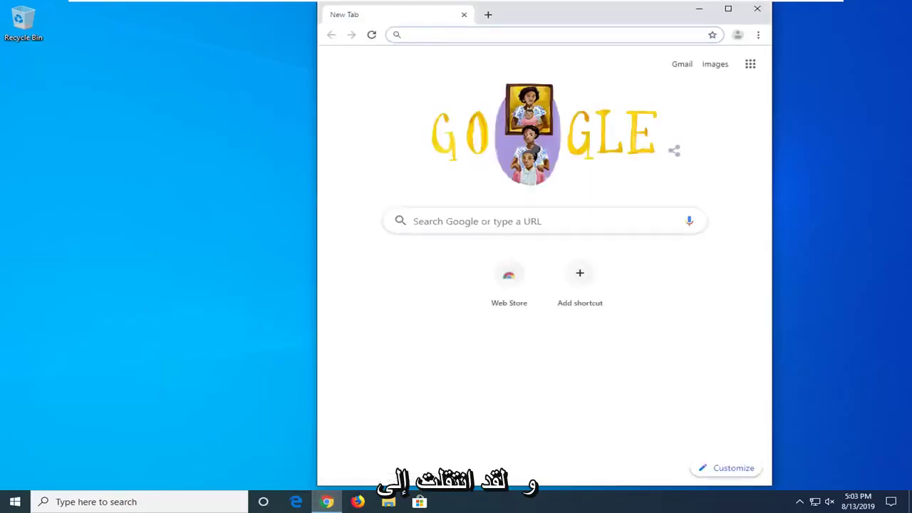
pyautogui.write('google.com')
pyautogui.press('Return')
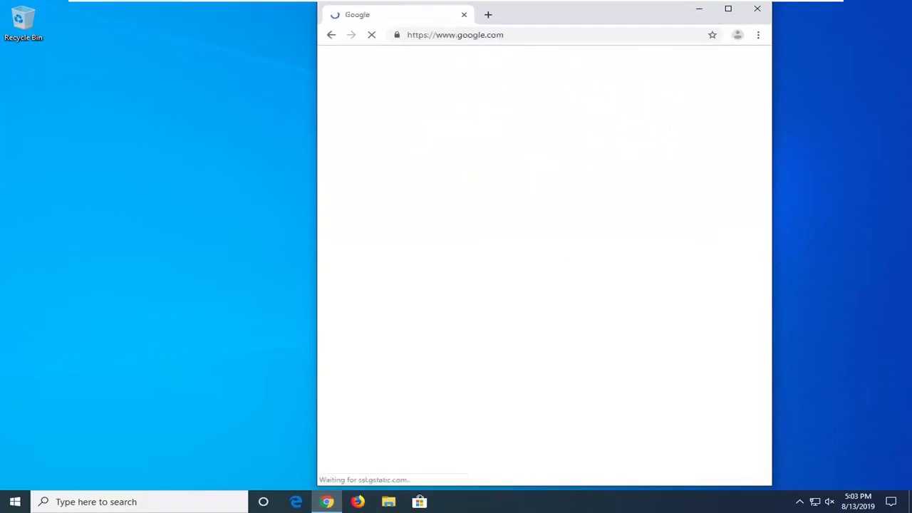
pyautogui.click(728, 10)
pyautogui.press('super+Left')
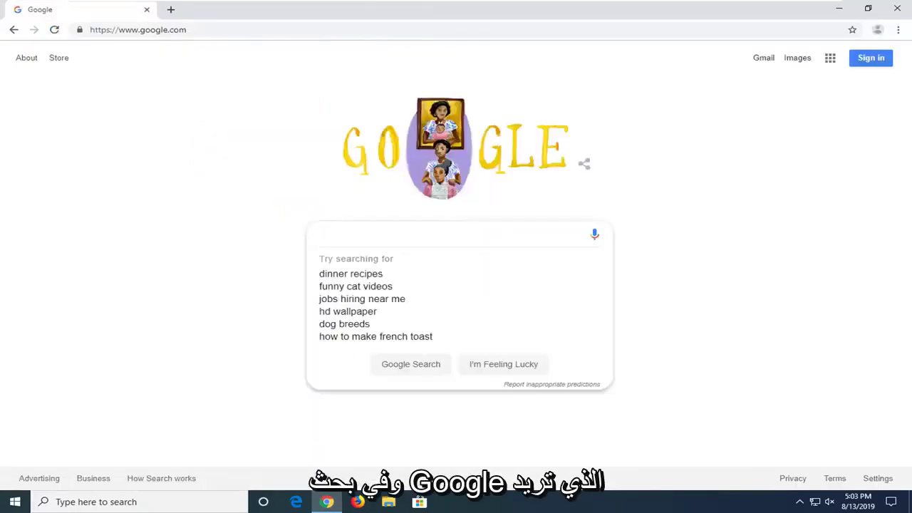
# - Search Google for 'directx end user runtime web installer', fixing the 'runtimke' typo
pyautogui.write('direct')
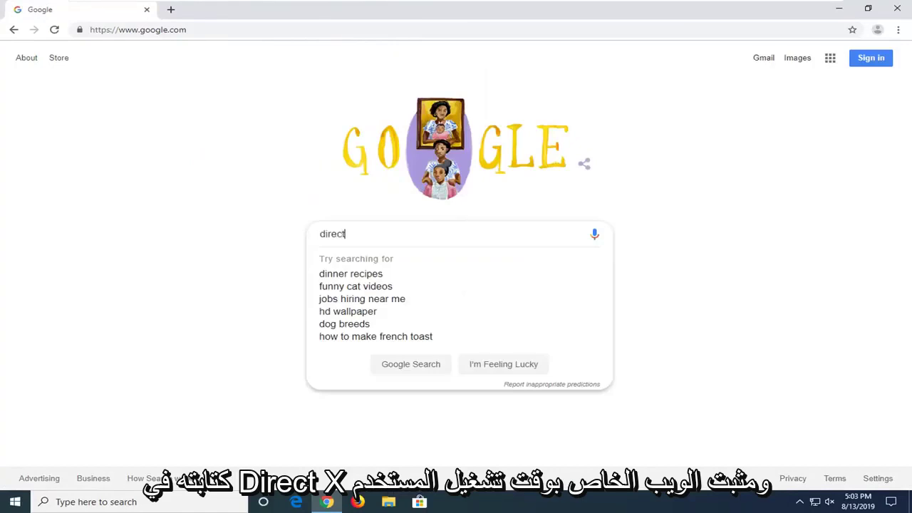
pyautogui.write('x end ')
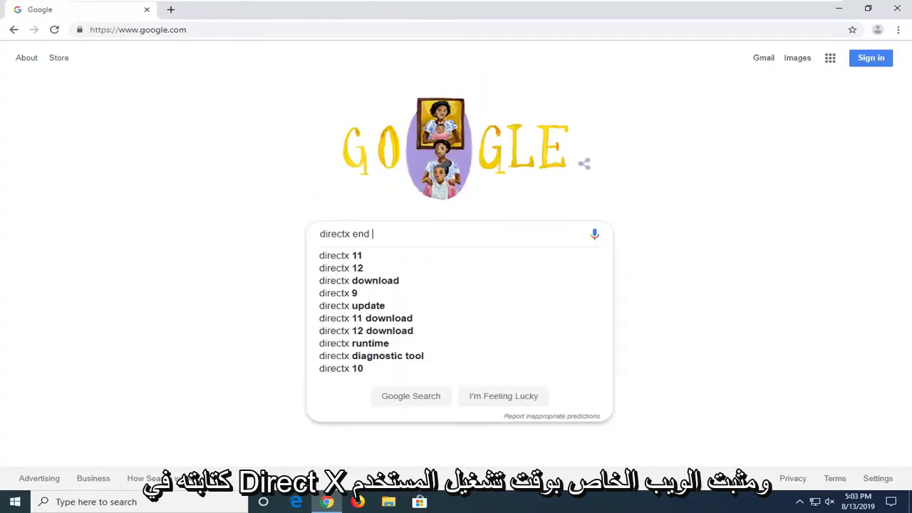
pyautogui.write('user')
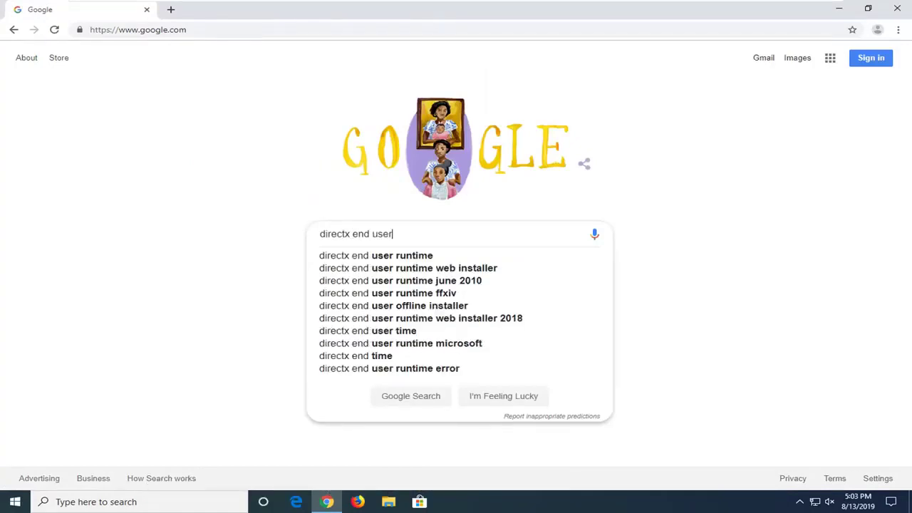
pyautogui.write(' runtimke web installer')
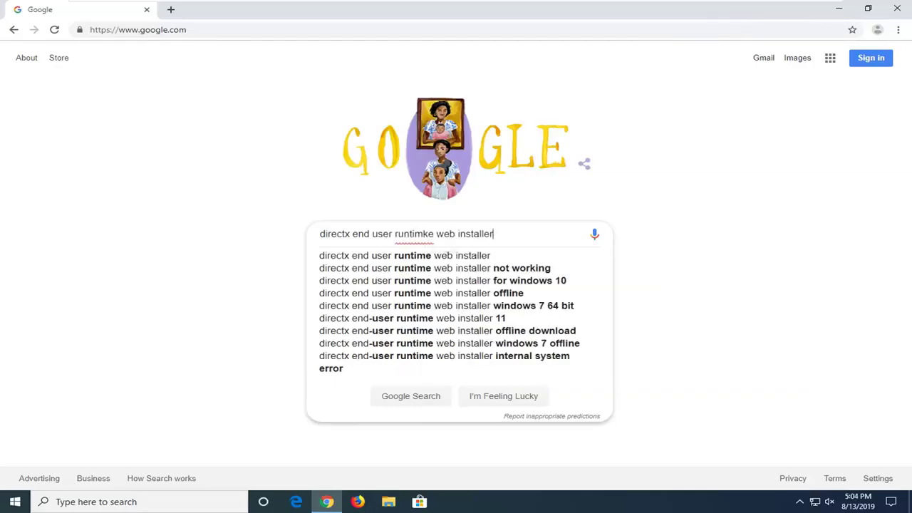
pyautogui.press('Delete')
pyautogui.press('Return')
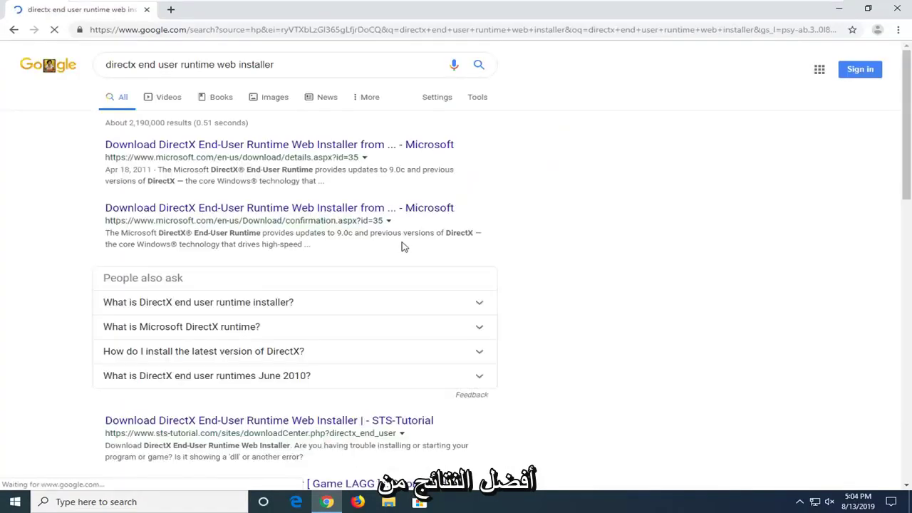
# - Download the DirectX End-User Runtime Web Installer from Microsoft in English
pyautogui.click(198, 155)
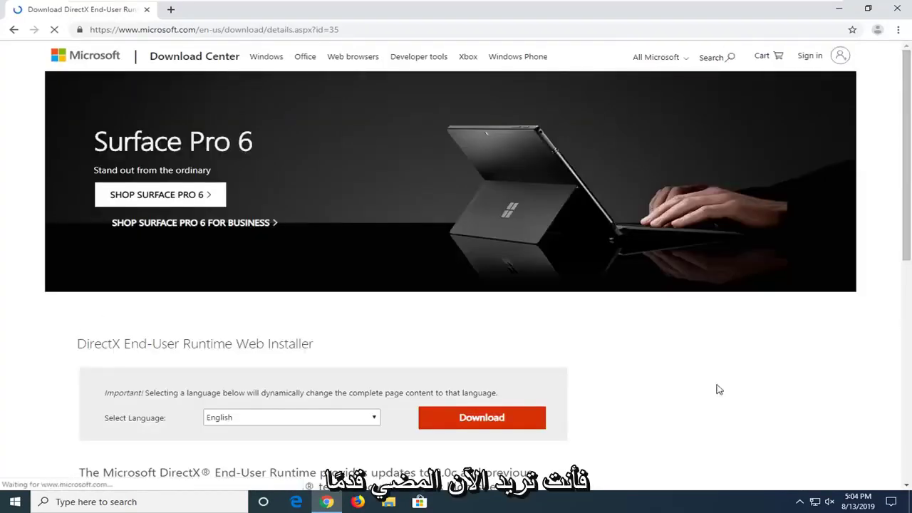
pyautogui.scroll(-1, 502, 400)
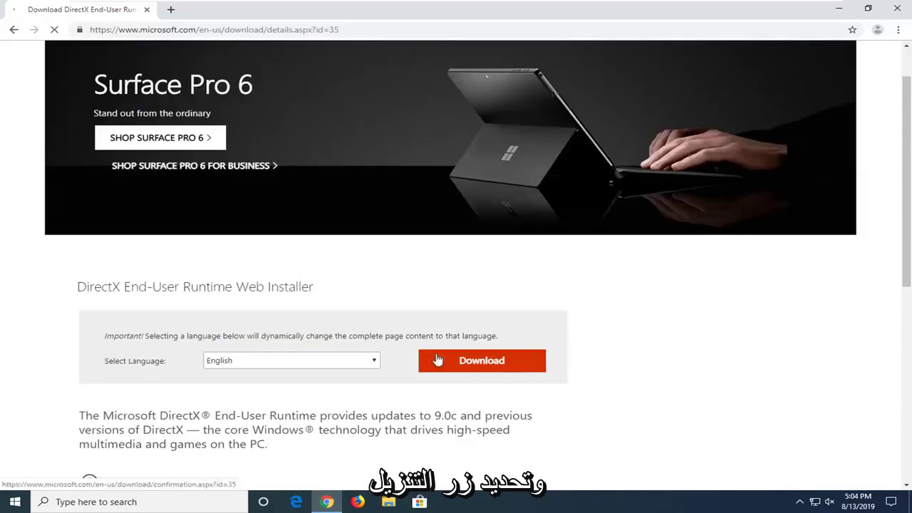
pyautogui.click(317, 361)
pyautogui.click(584, 356)
pyautogui.click(482, 360)
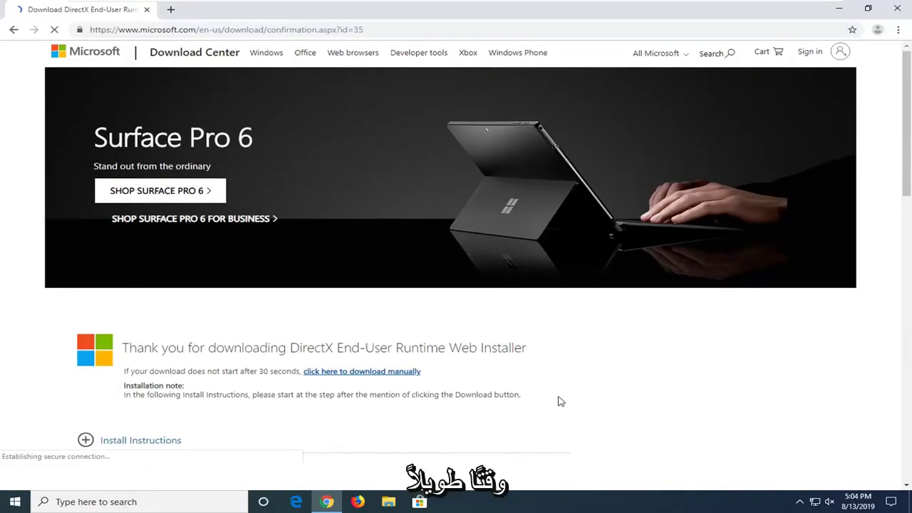
# - Run the downloaded dxwebsetup.exe from Chrome's download bar
pyautogui.scroll(-1, 560, 401)
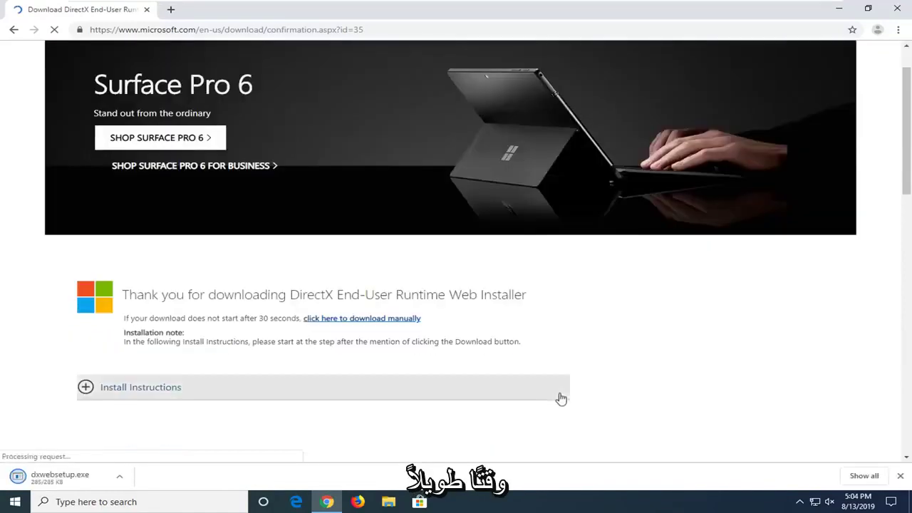
pyautogui.scroll(-1, 559, 398)
pyautogui.click(27, 483)
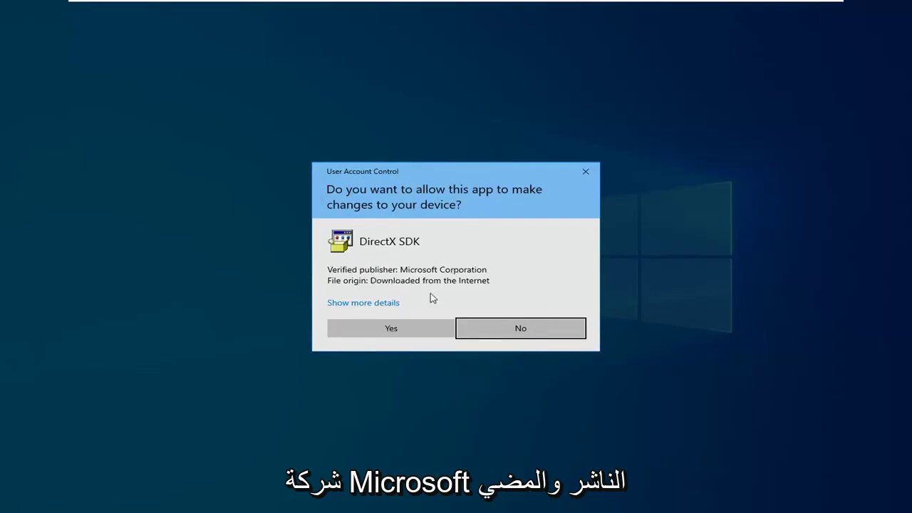
# - Allow DirectX Setup to run, accept its license agreement and decline the Bing Bar
pyautogui.click(393, 329)
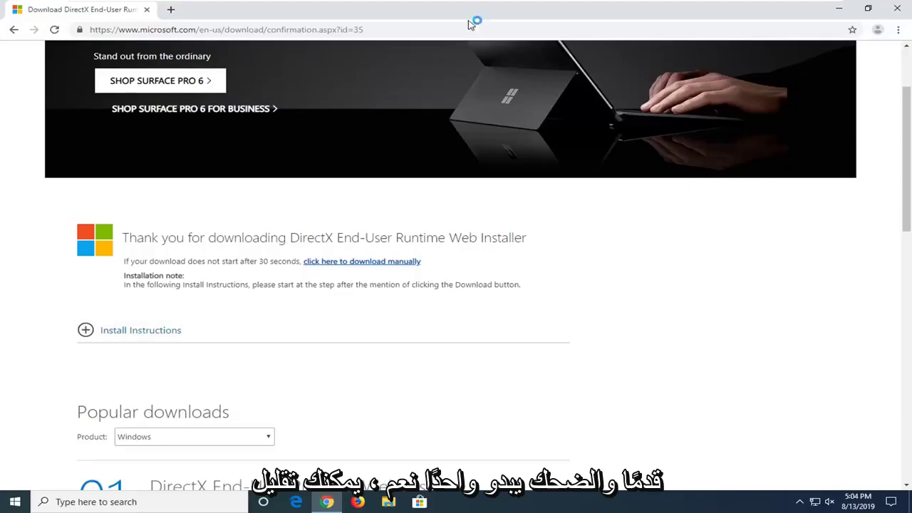
pyautogui.click(838, 9)
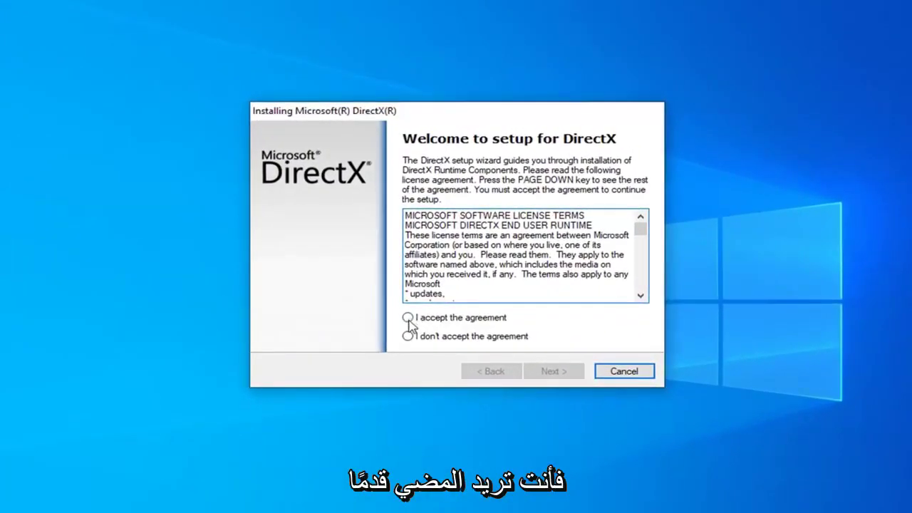
pyautogui.click(408, 318)
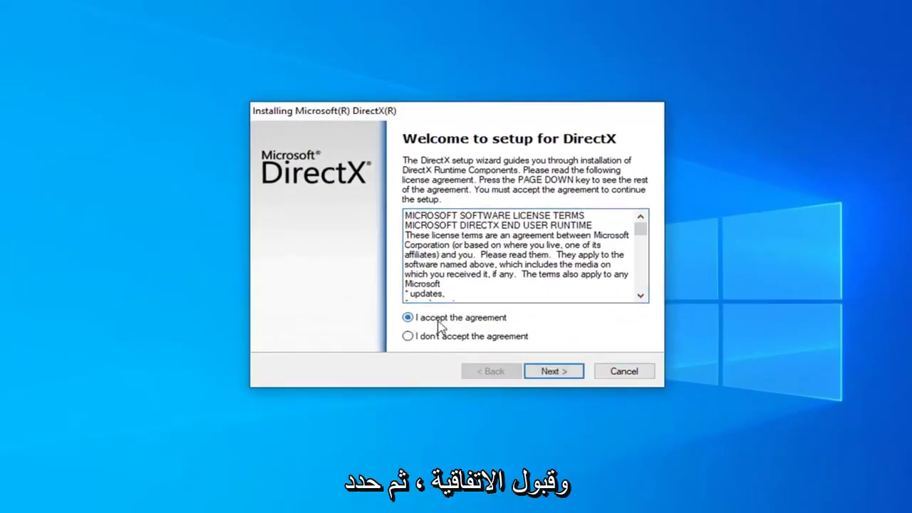
pyautogui.click(554, 371)
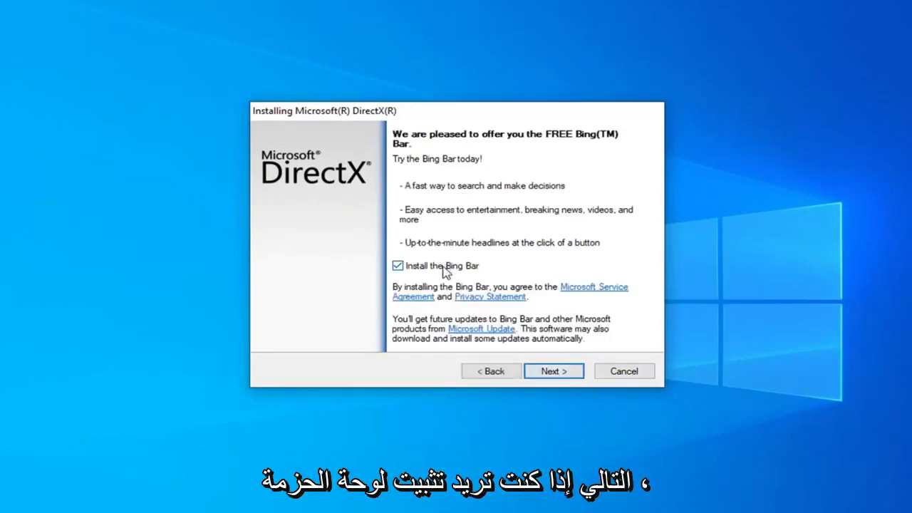
pyautogui.click(401, 270)
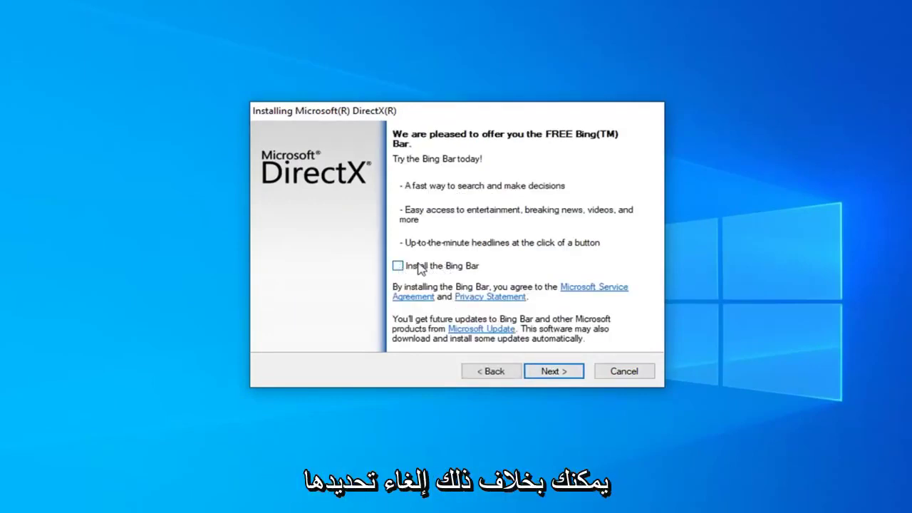
pyautogui.click(554, 375)
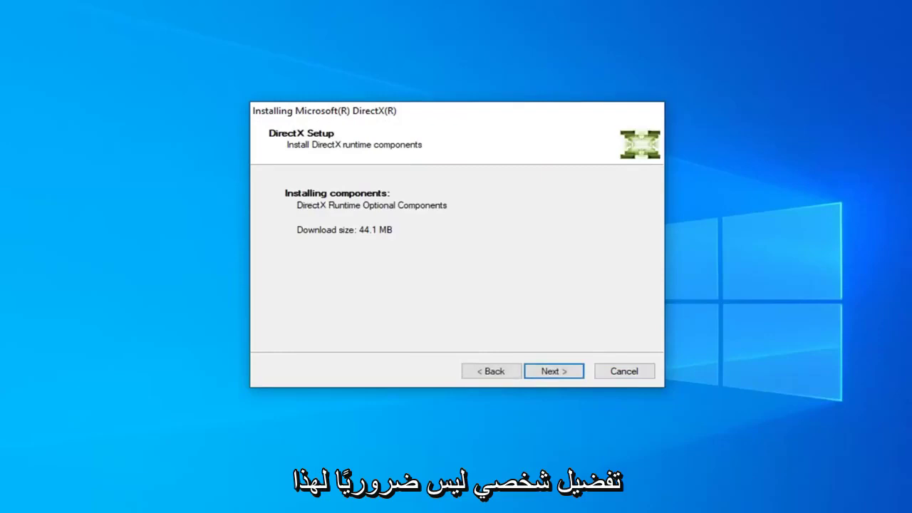
# - Start the 44.1 MB DirectX runtime components download and wait for Installation Complete
pyautogui.click(553, 372)
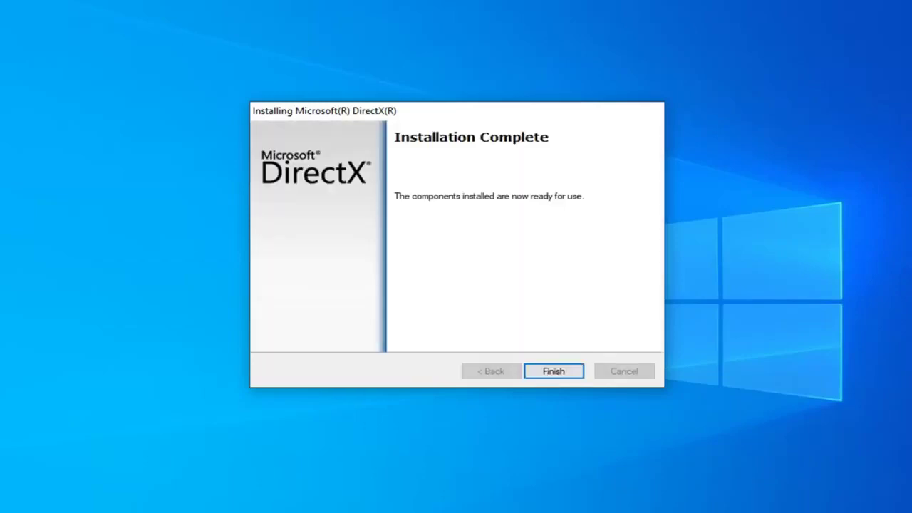
# - Finish DirectX Setup, then search '.net framework' on google.com in Chrome
pyautogui.click(552, 369)
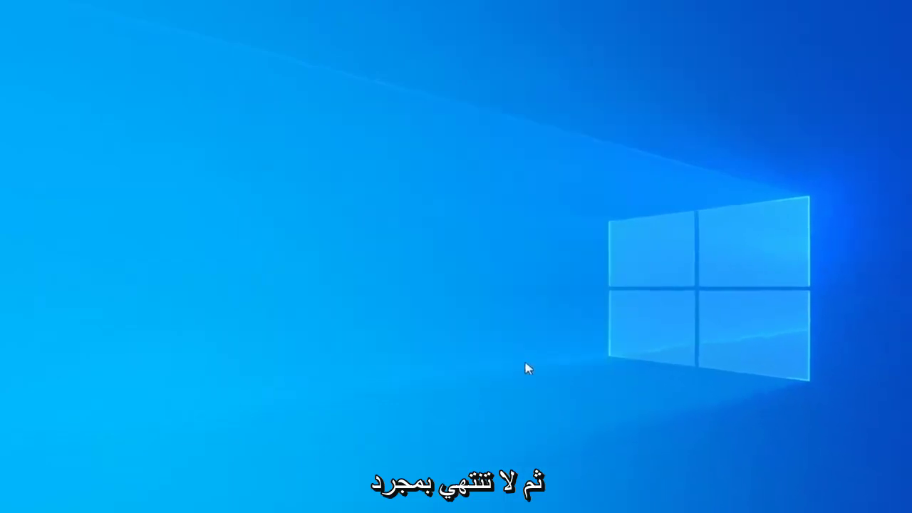
pyautogui.click(326, 503)
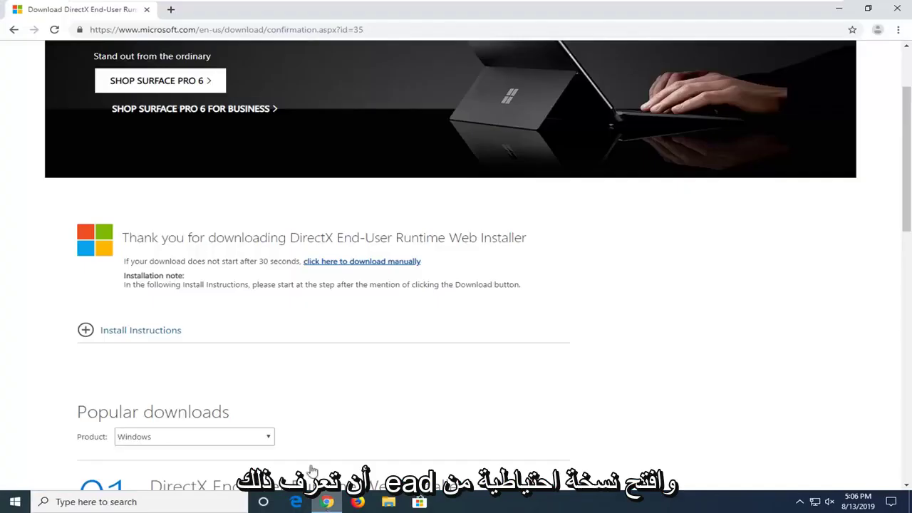
pyautogui.click(258, 34)
pyautogui.write('goog')
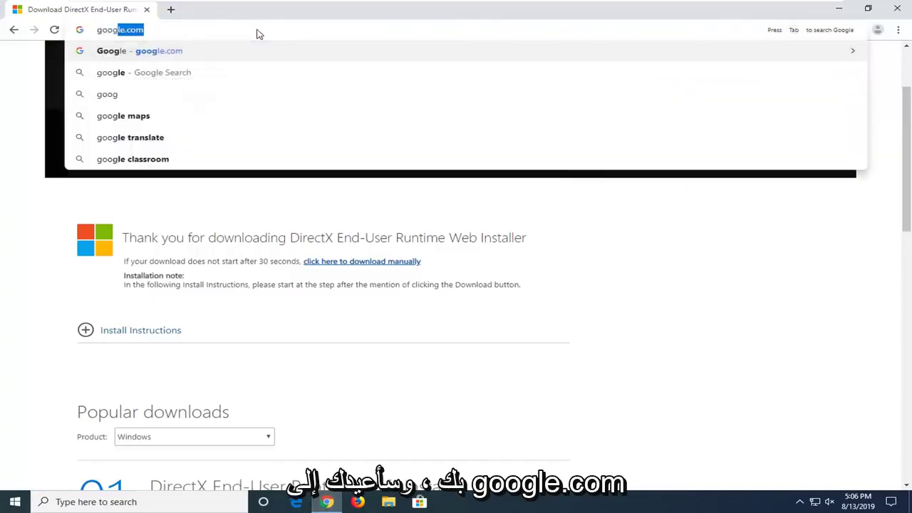
pyautogui.write('le.com')
pyautogui.press('Return')
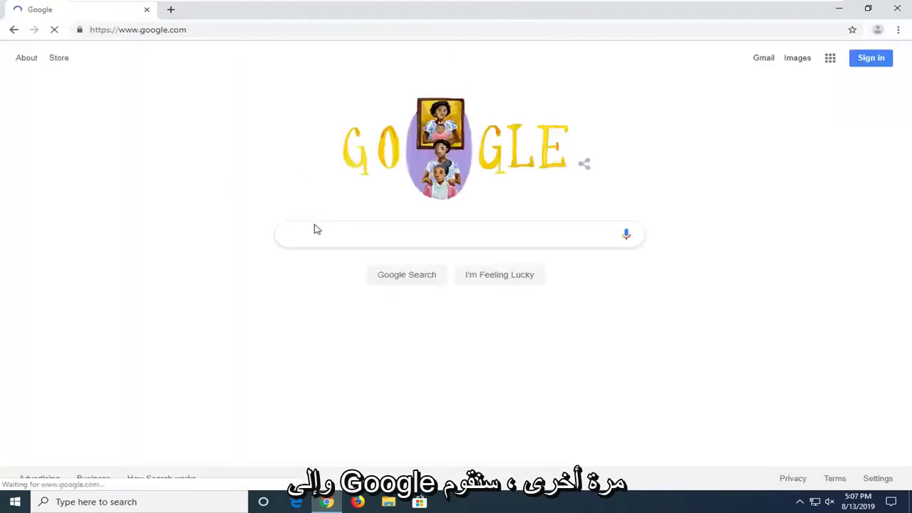
pyautogui.write('.net fram')
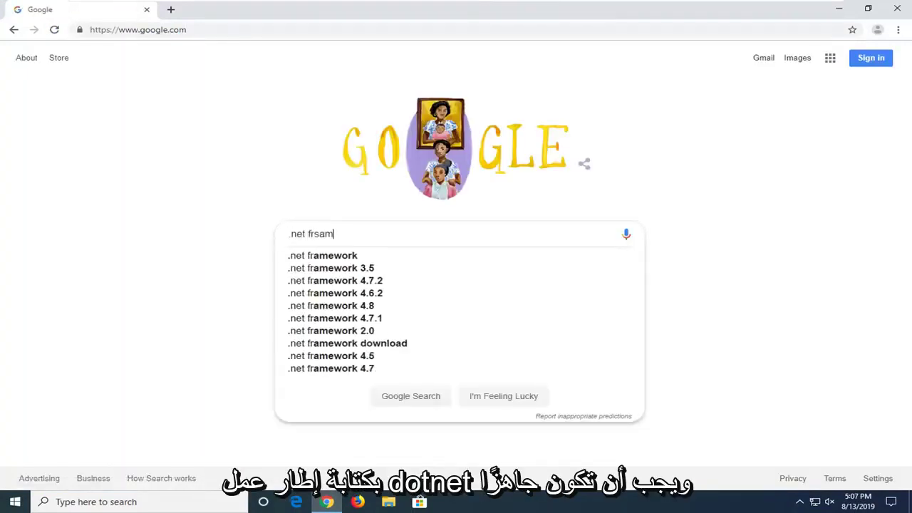
pyautogui.write('ework')
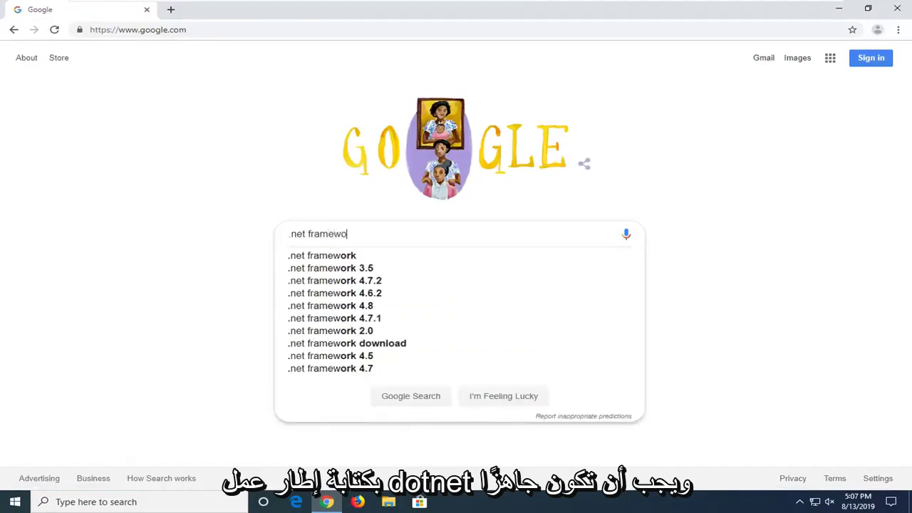
pyautogui.press('Return')
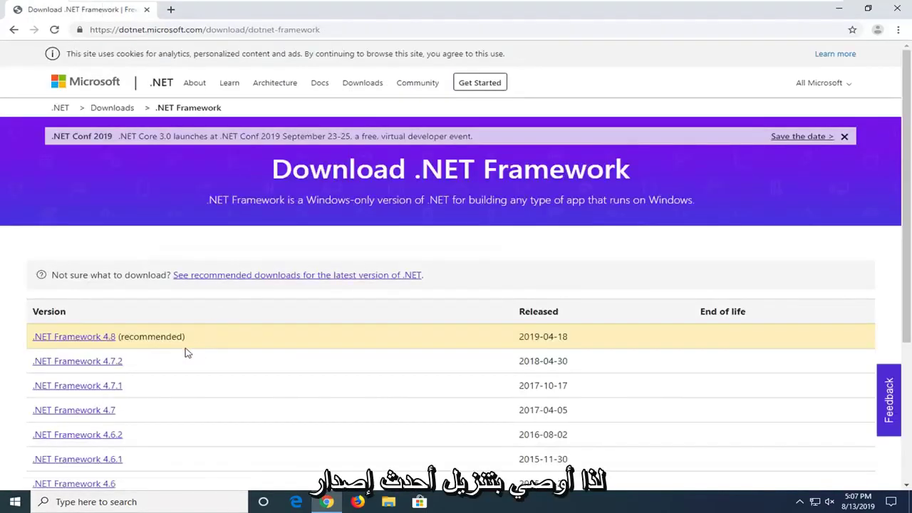
# - Download the .NET Framework 4.8 Runtime installer and run ndp48-web.exe
pyautogui.scroll(-1, 86, 285)
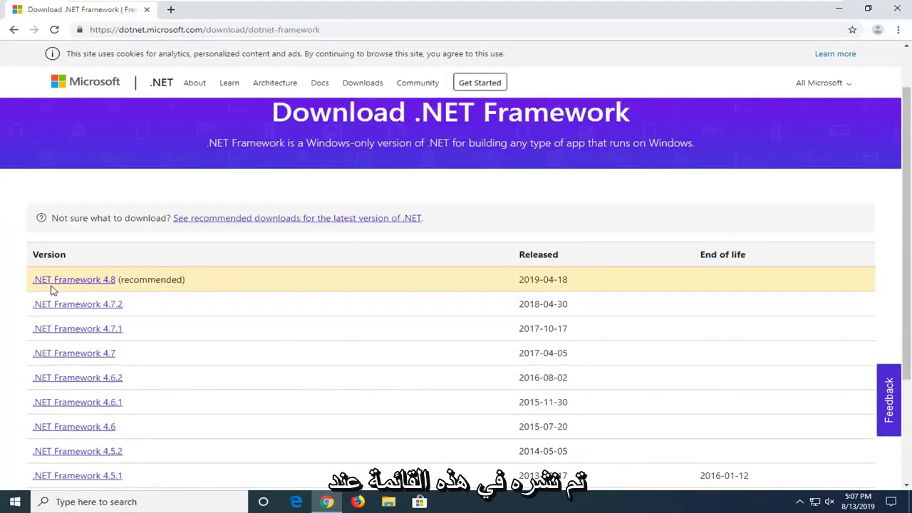
pyautogui.click(89, 285)
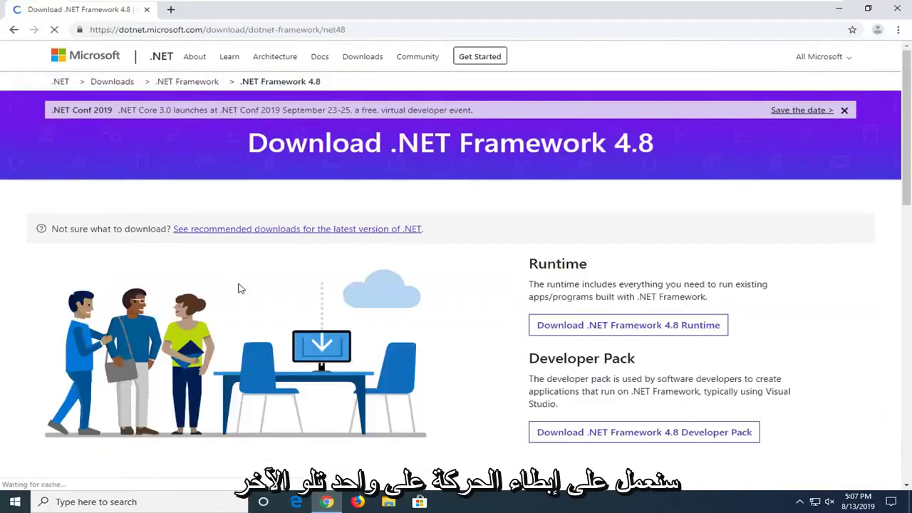
pyautogui.scroll(-1, 594, 276)
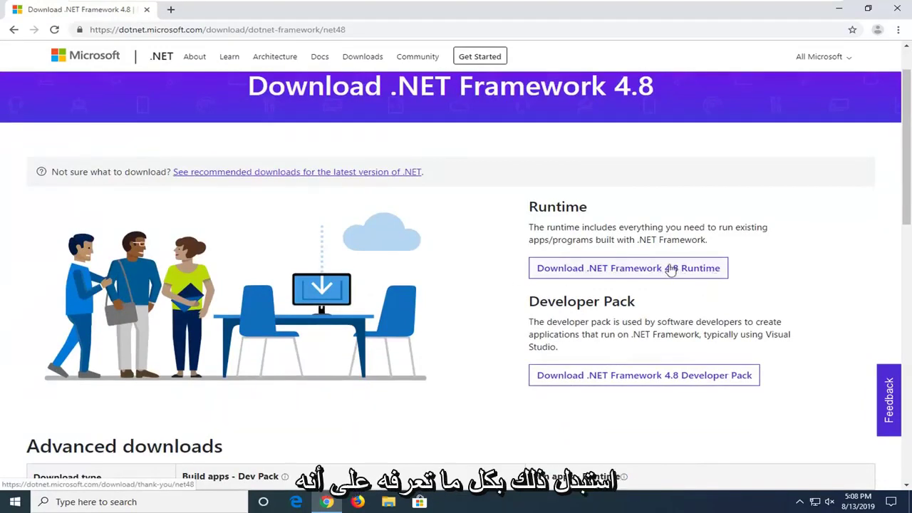
pyautogui.click(671, 270)
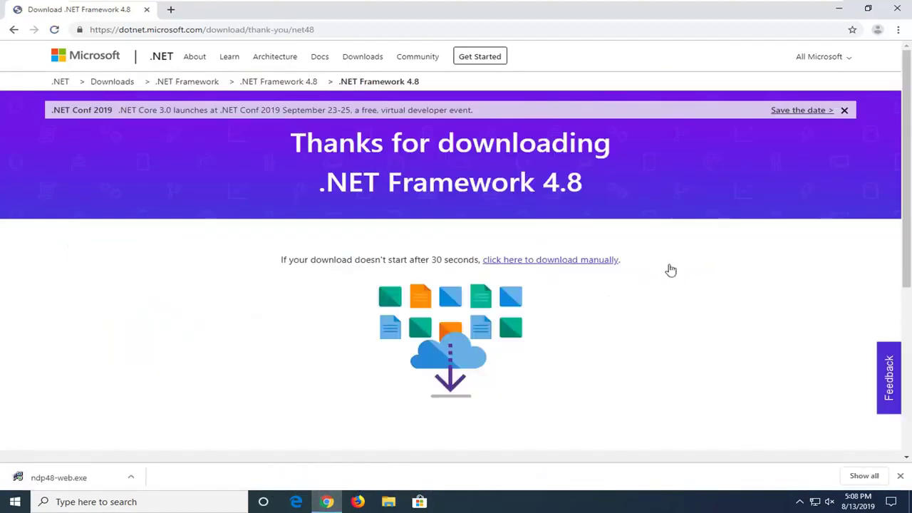
pyautogui.click(63, 482)
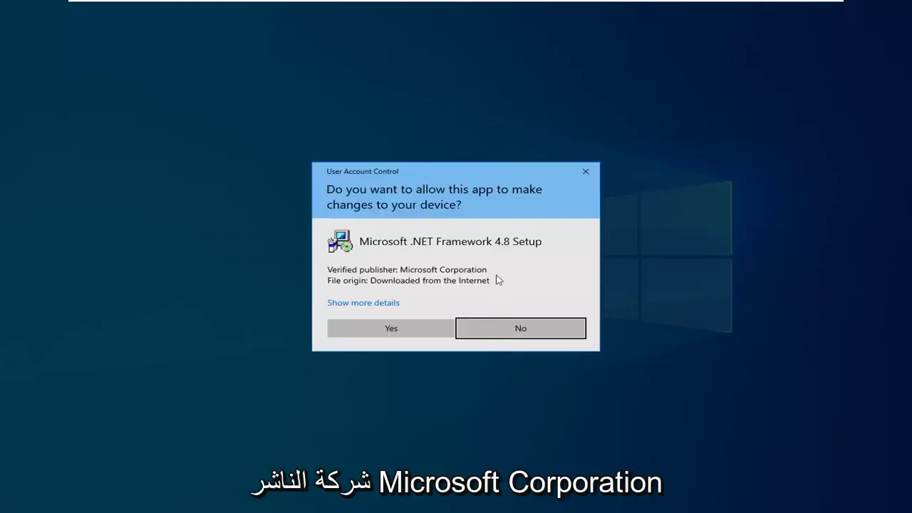
# - Allow .NET Framework 4.8 Setup to make changes and minimize Chrome
pyautogui.click(376, 332)
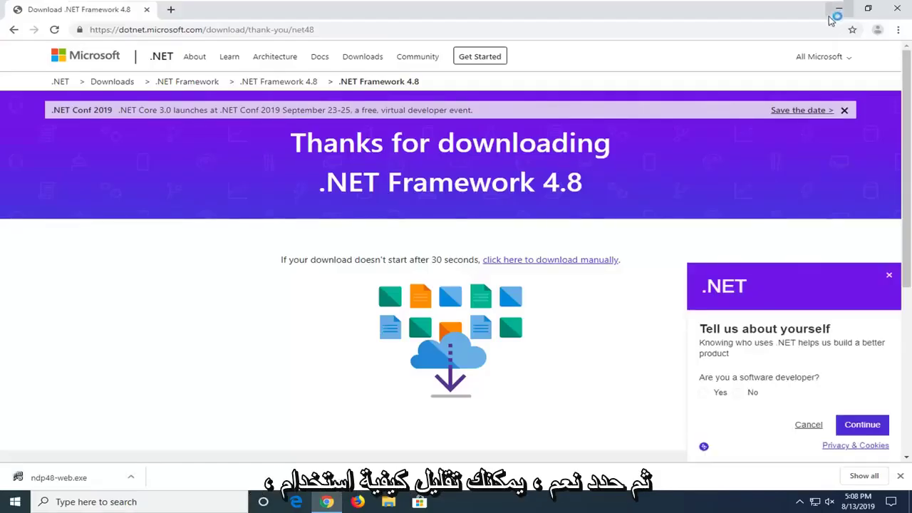
pyautogui.click(840, 10)
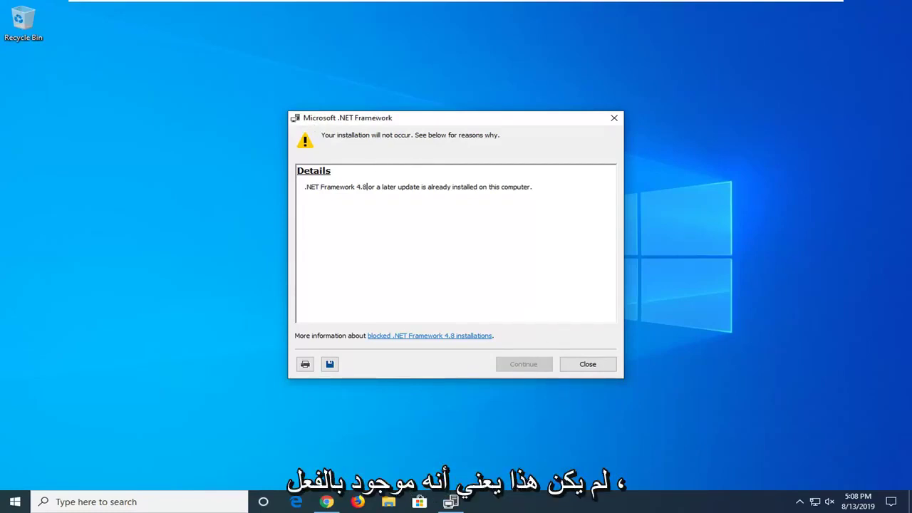
pyautogui.click(583, 368)
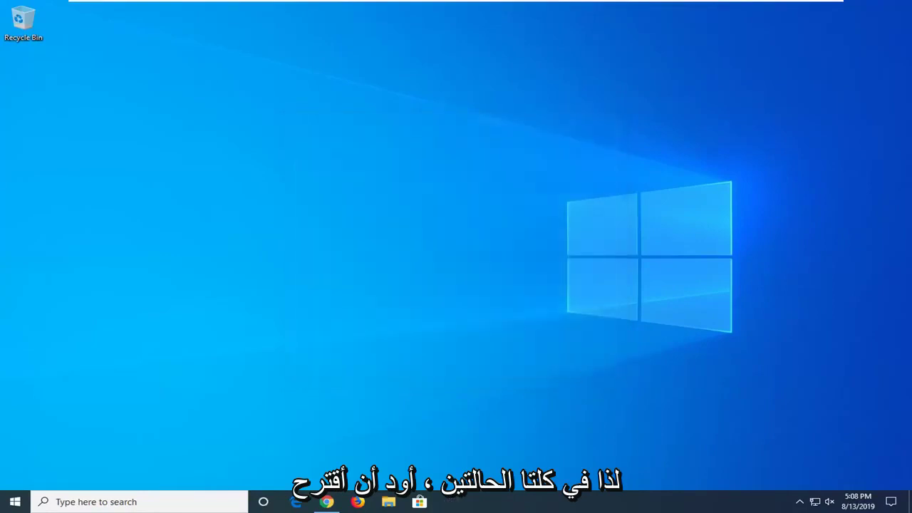